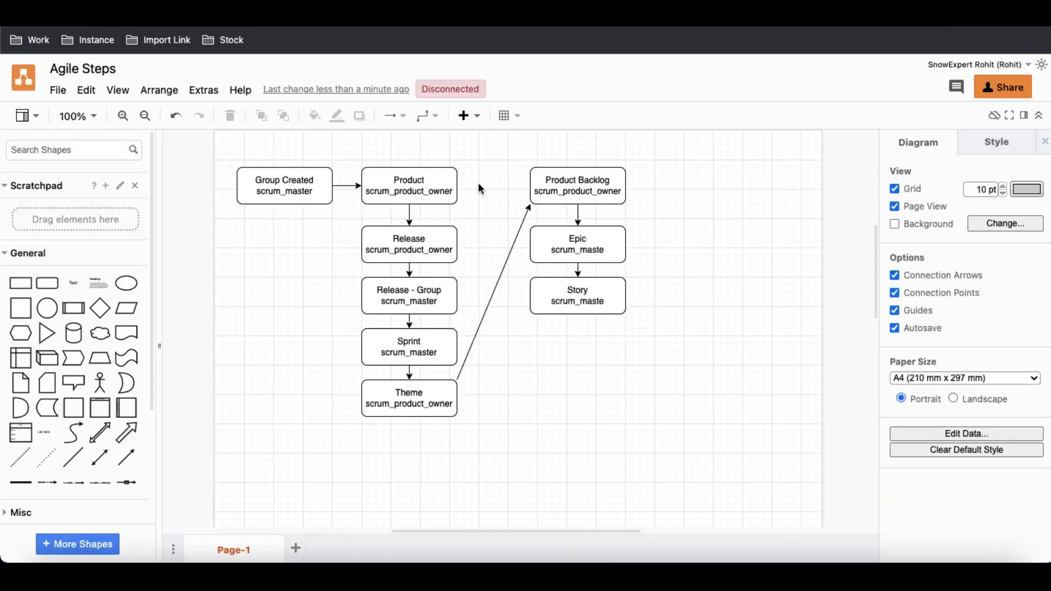
- Step through the Theme, Product Backlog and Epic boxes in the Agile Steps flowchart, then go to ServiceNow
left_click(414, 401)
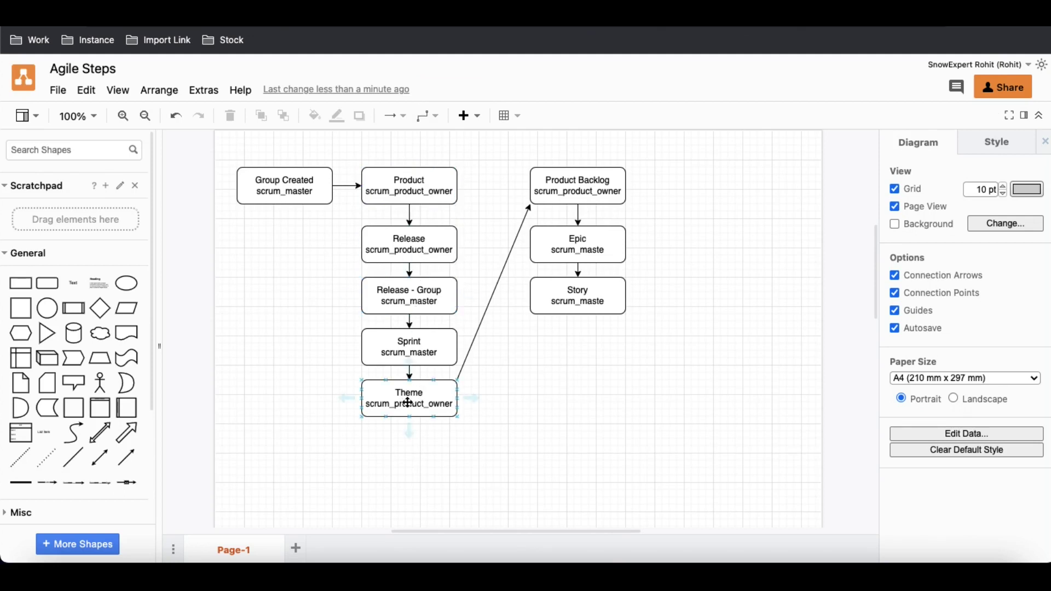
left_click(545, 180)
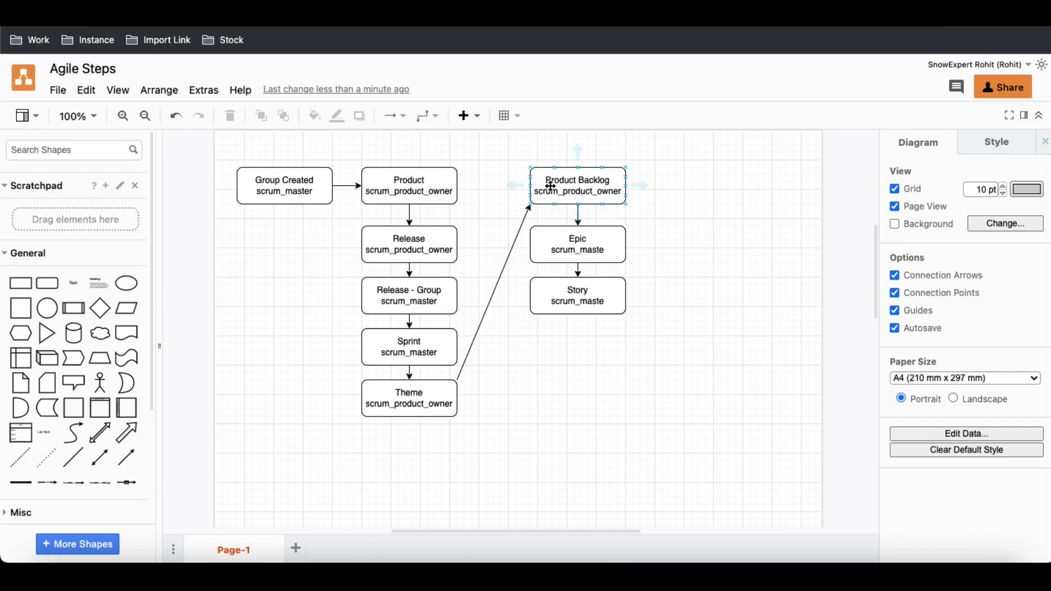
left_click(567, 239)
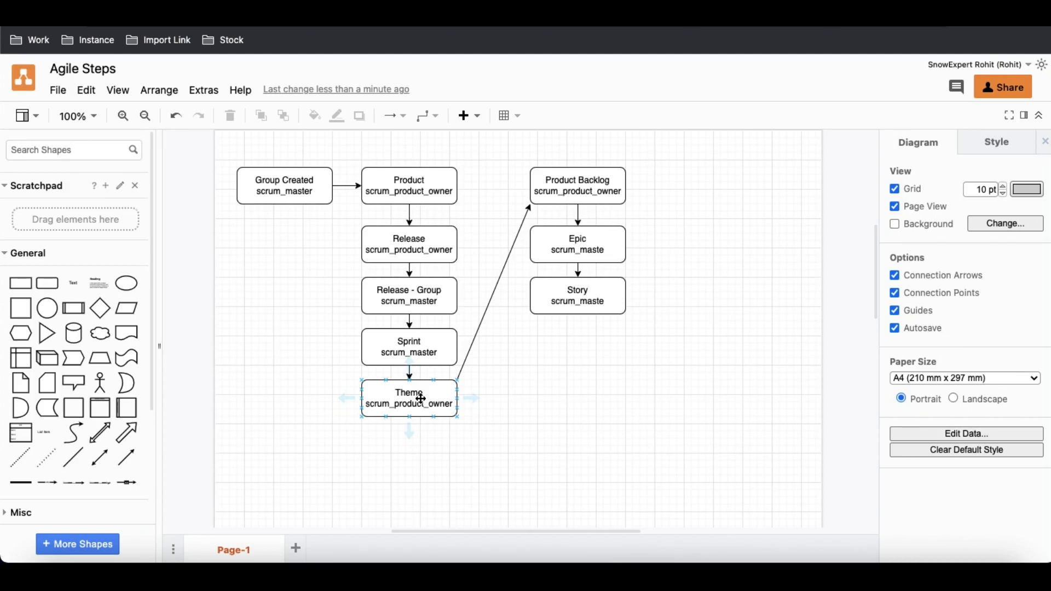
left_click(338, 22)
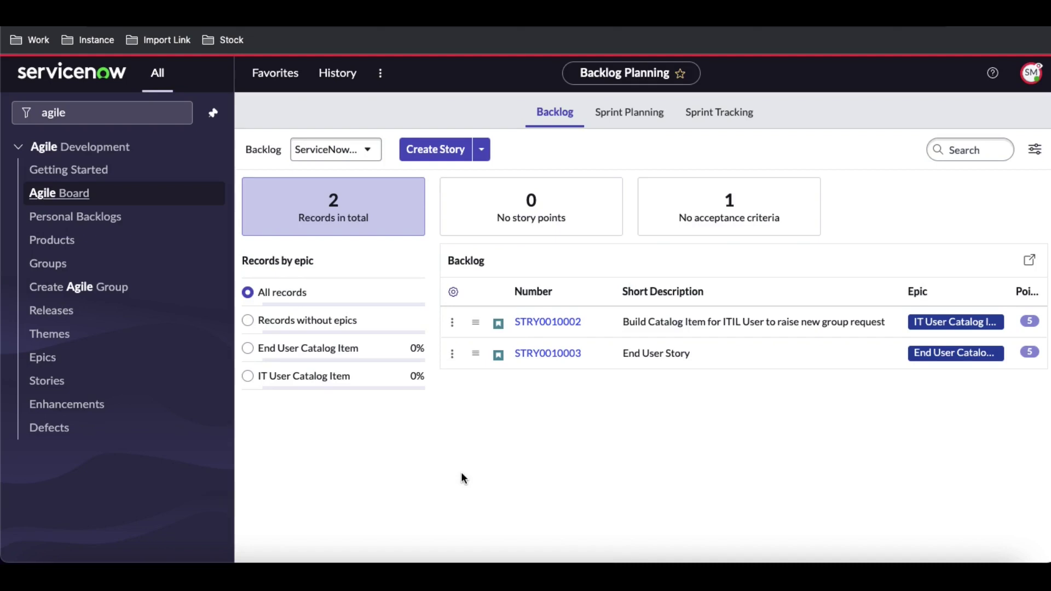
- Confirm in Sprint Tracking that no sprint is running, then return to Sprint Planning
left_click(635, 119)
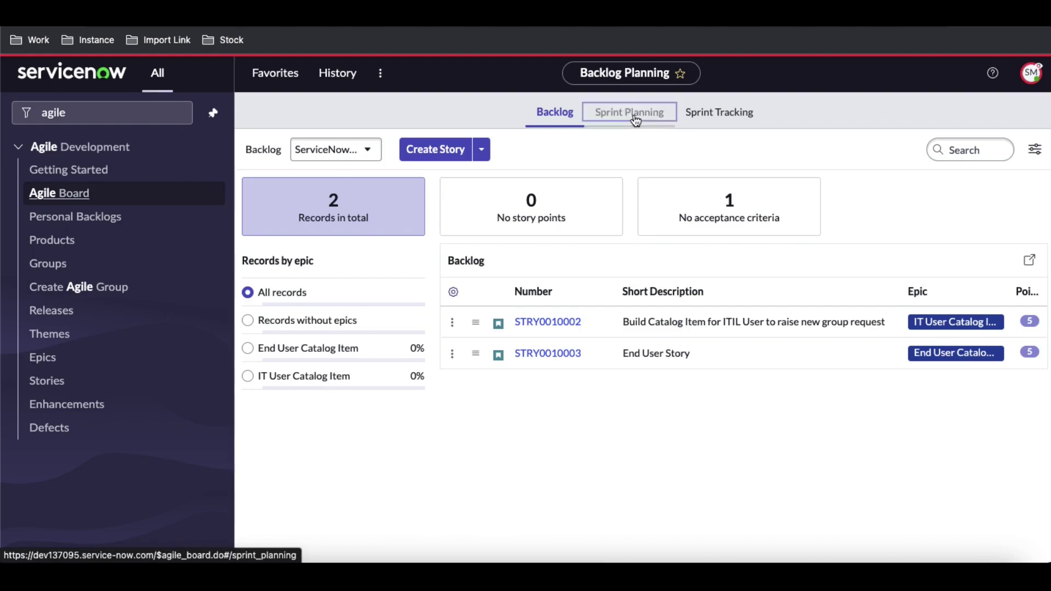
left_click(709, 115)
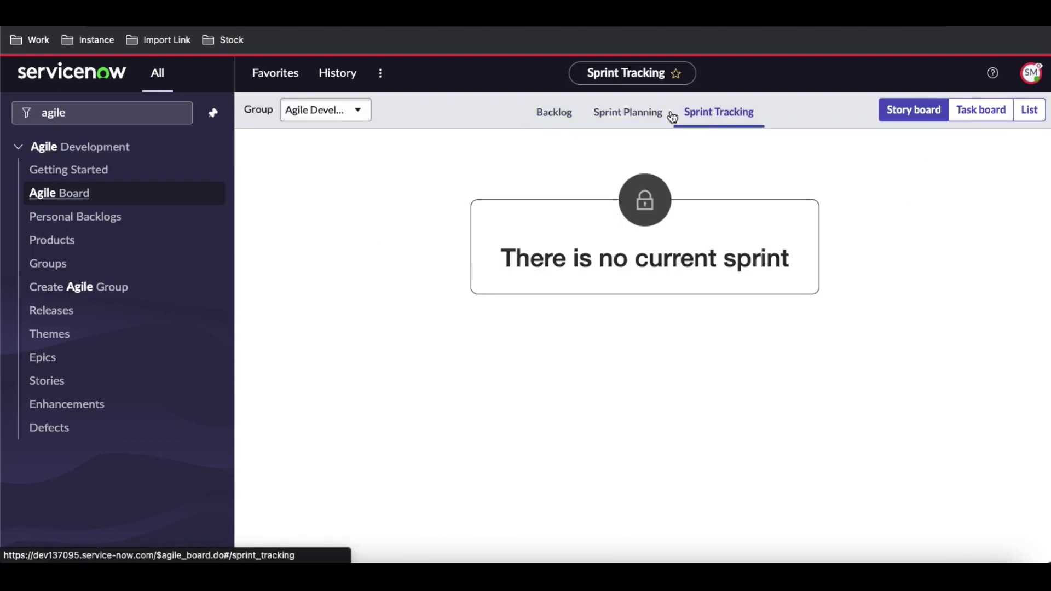
left_click(630, 114)
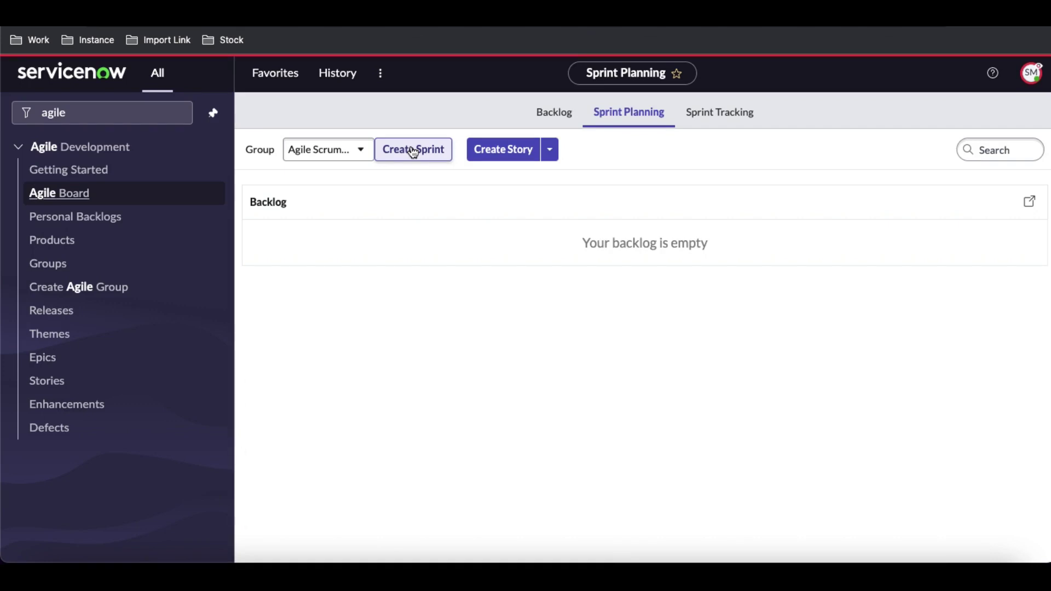
- Switch the group to Agile Developers 1, review its Development Phase sprints, then return to Backlog
left_click(308, 151)
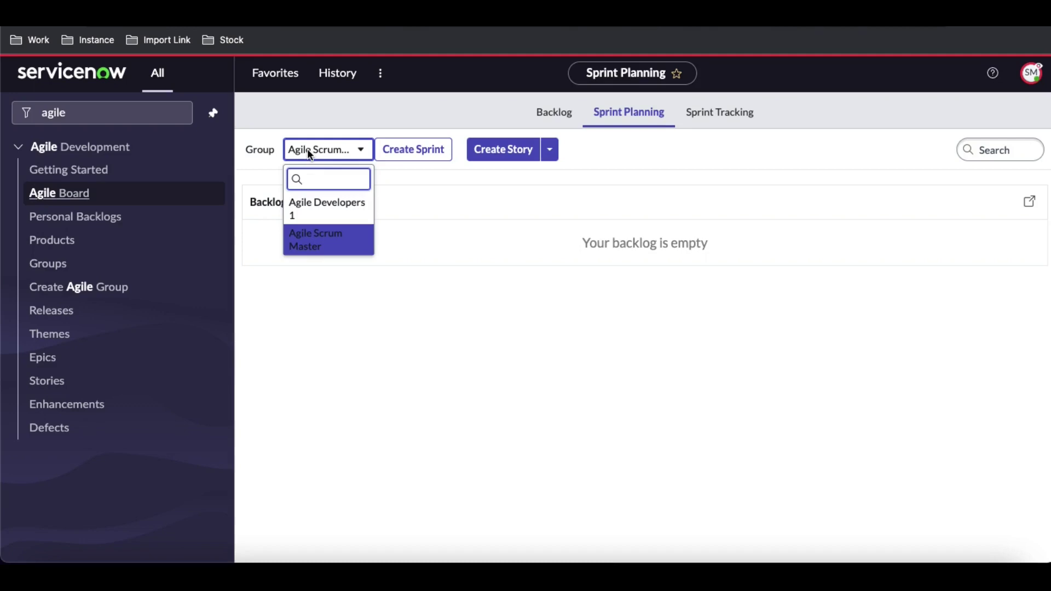
left_click(322, 214)
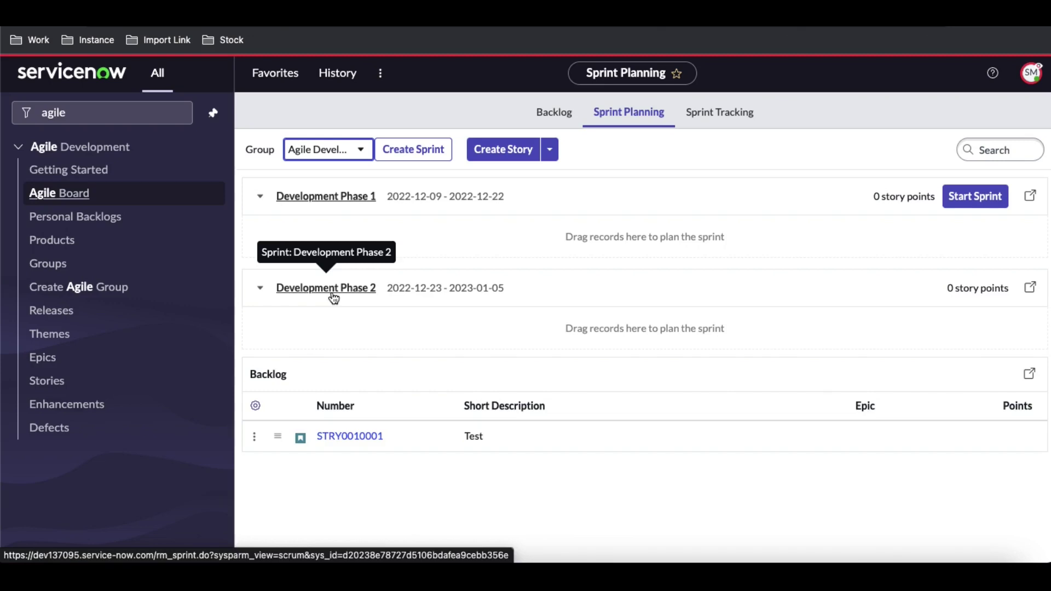
left_click(711, 117)
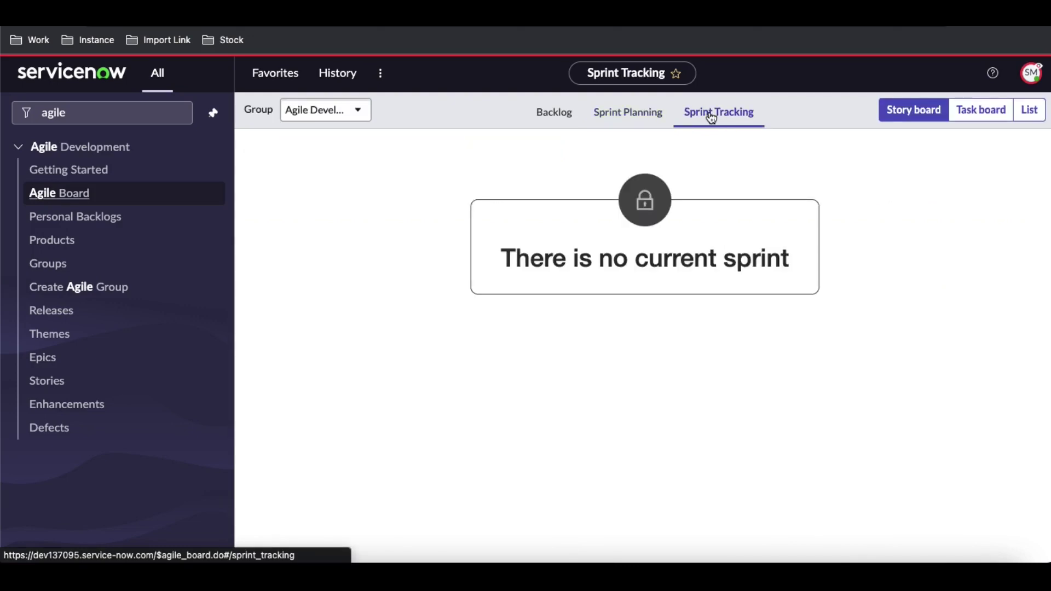
left_click(556, 116)
left_click(624, 113)
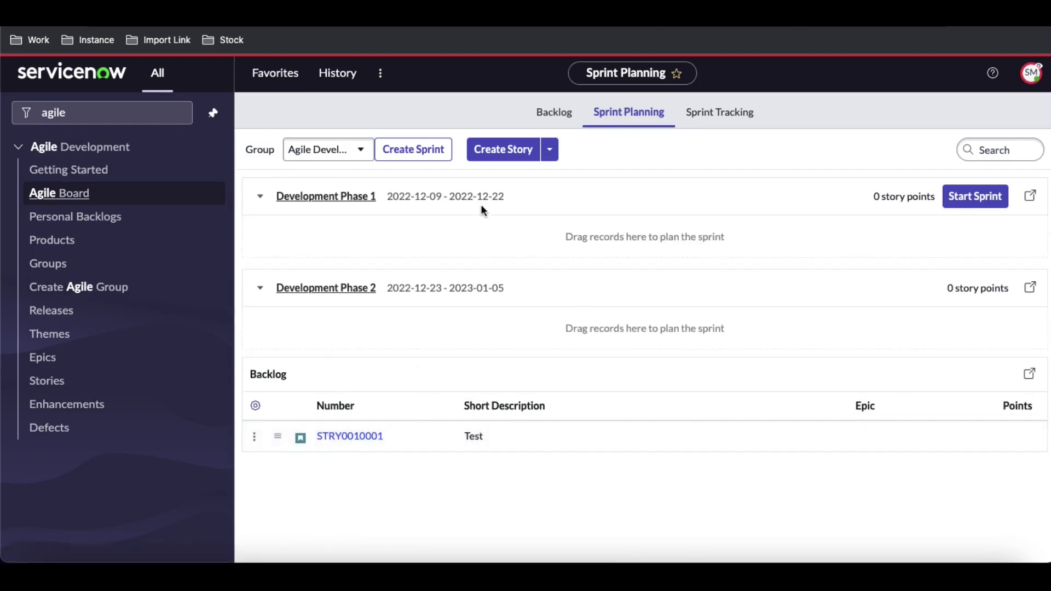
left_click(548, 123)
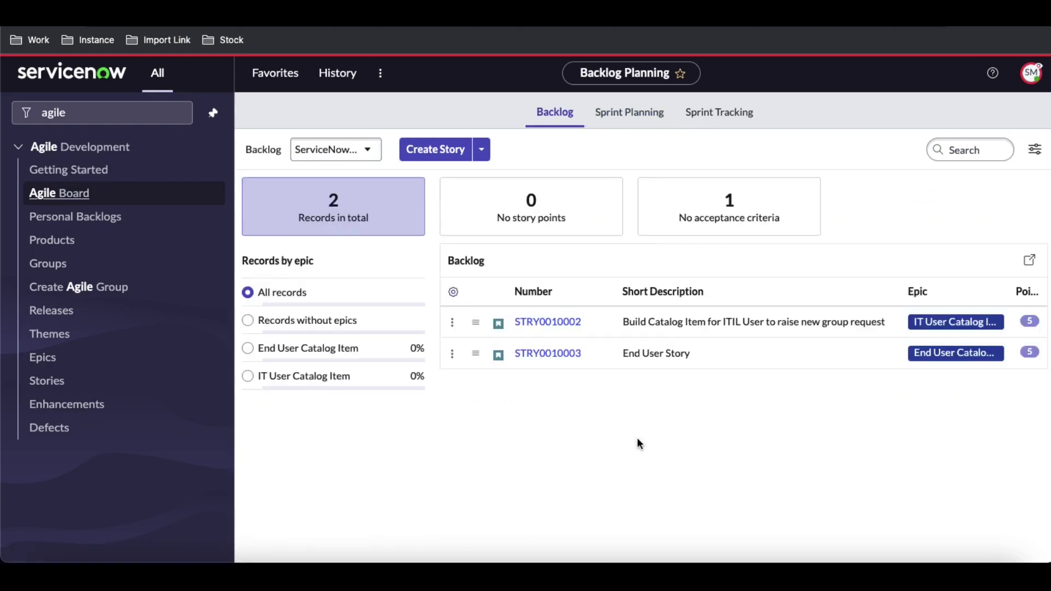
- Give STRY0010002 assignment group Agile Developers 1 and state Ready, save it and close
left_click(565, 322)
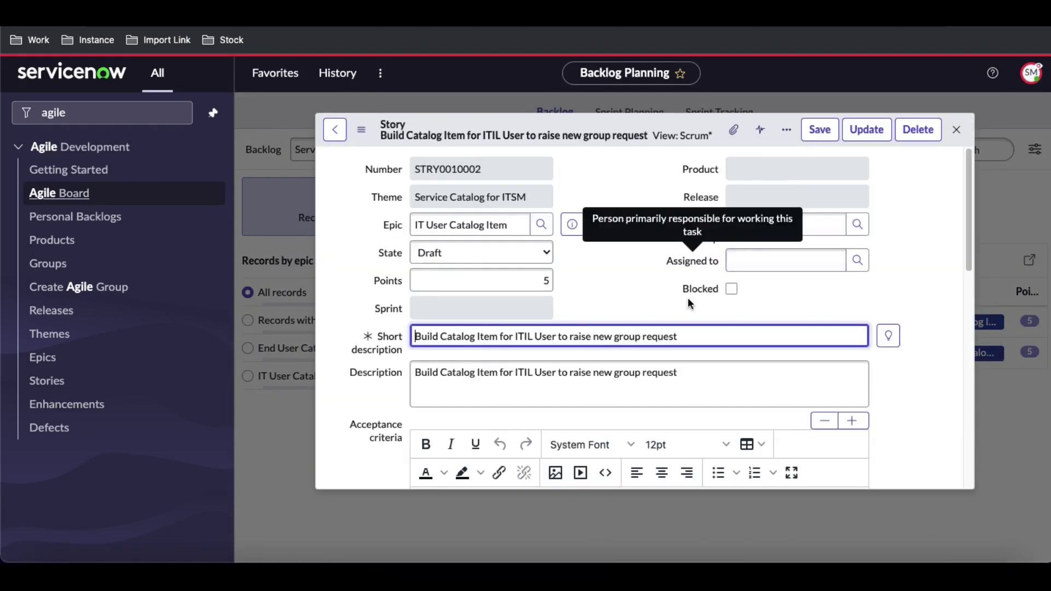
left_click(776, 224)
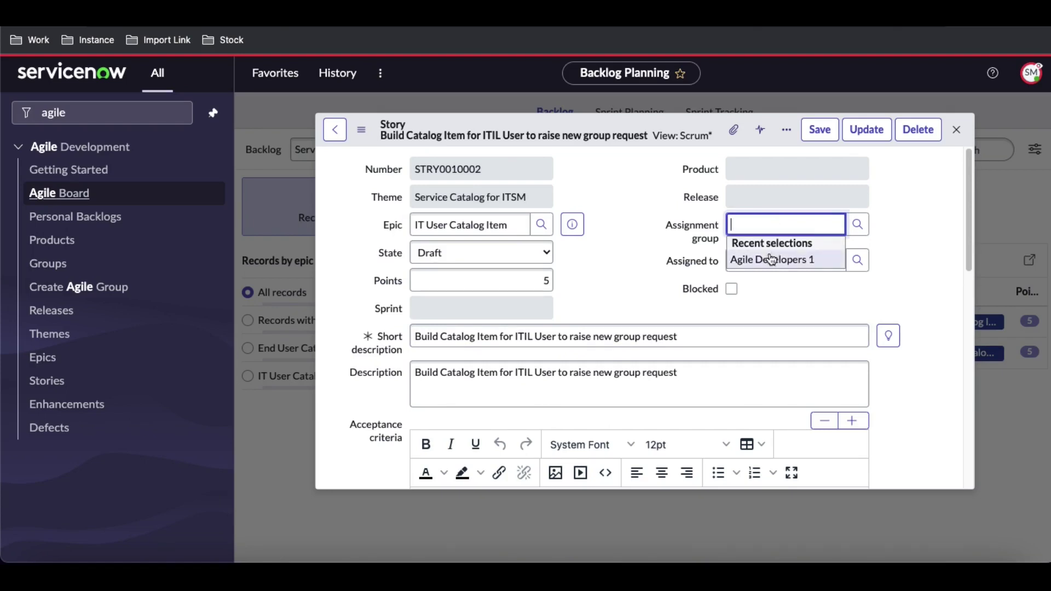
left_click(772, 259)
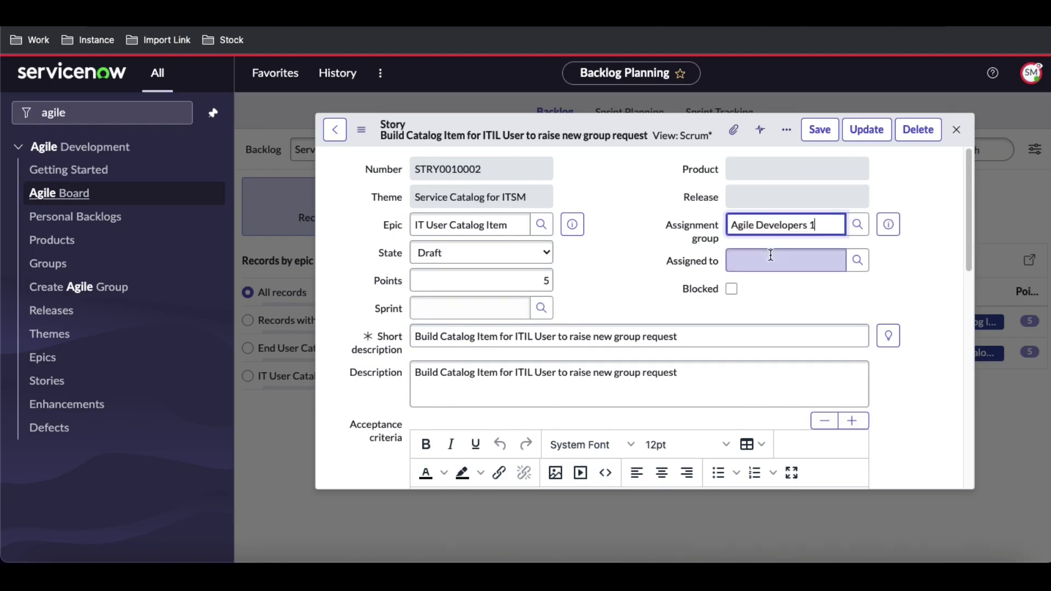
left_click(541, 252)
left_click(476, 271)
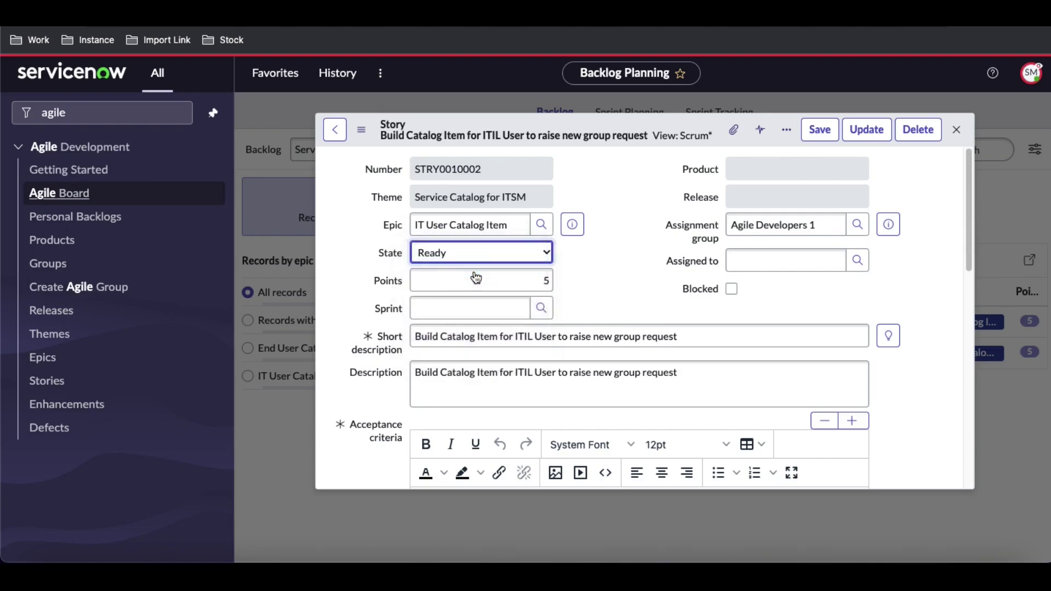
scroll(687, 234, "down", 3)
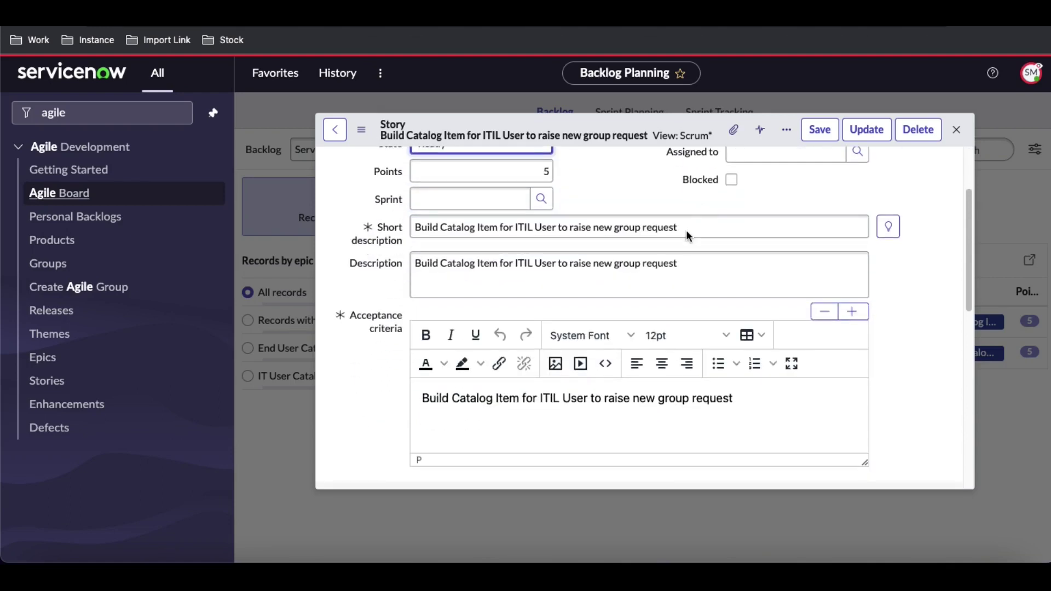
scroll(685, 230, "up", 2)
scroll(685, 230, "down", 3)
scroll(514, 370, "up", 3)
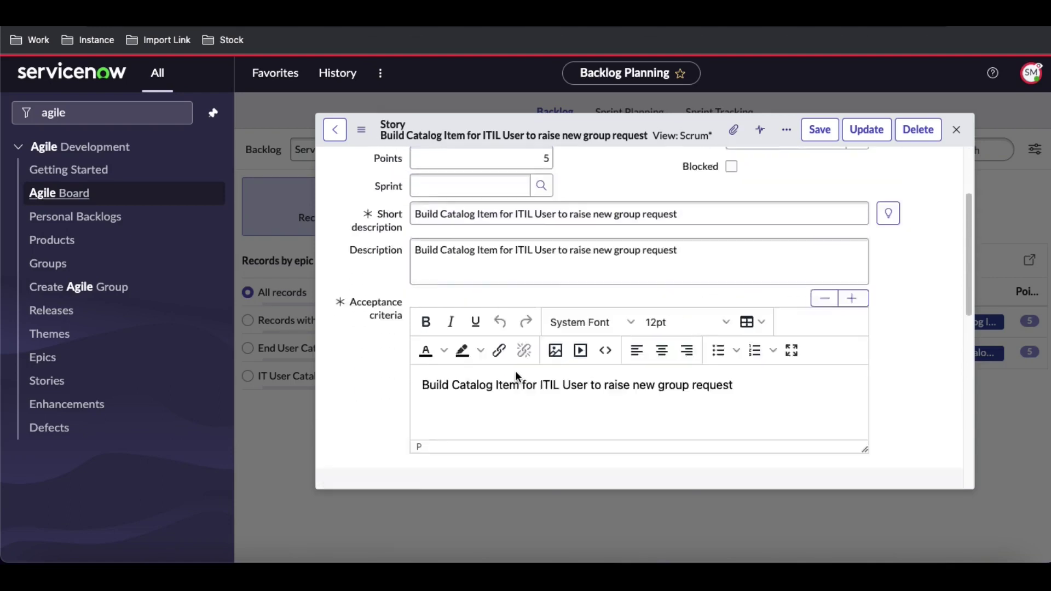
left_click(821, 144)
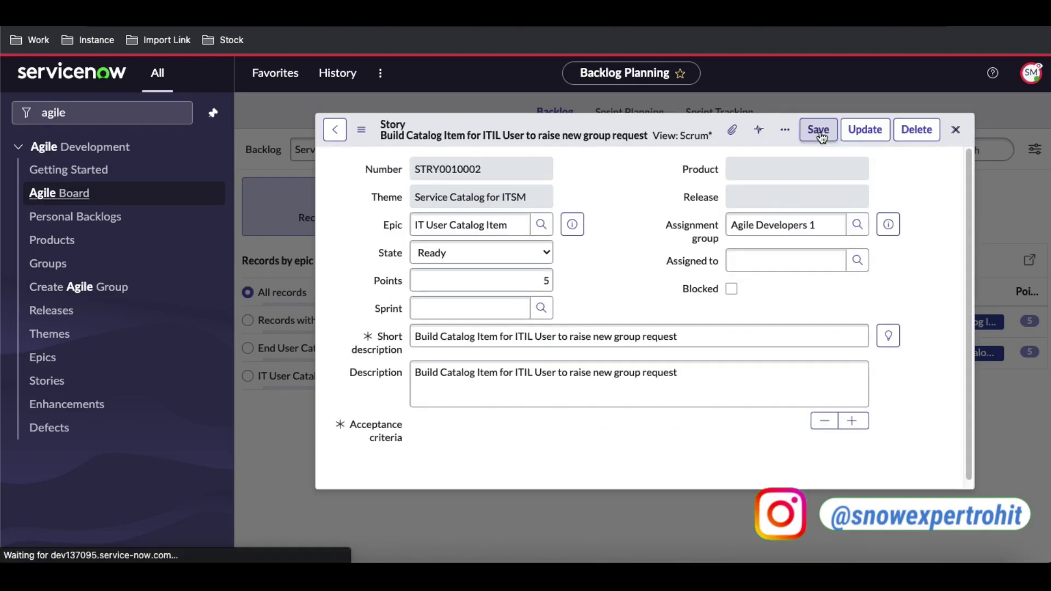
left_click(956, 130)
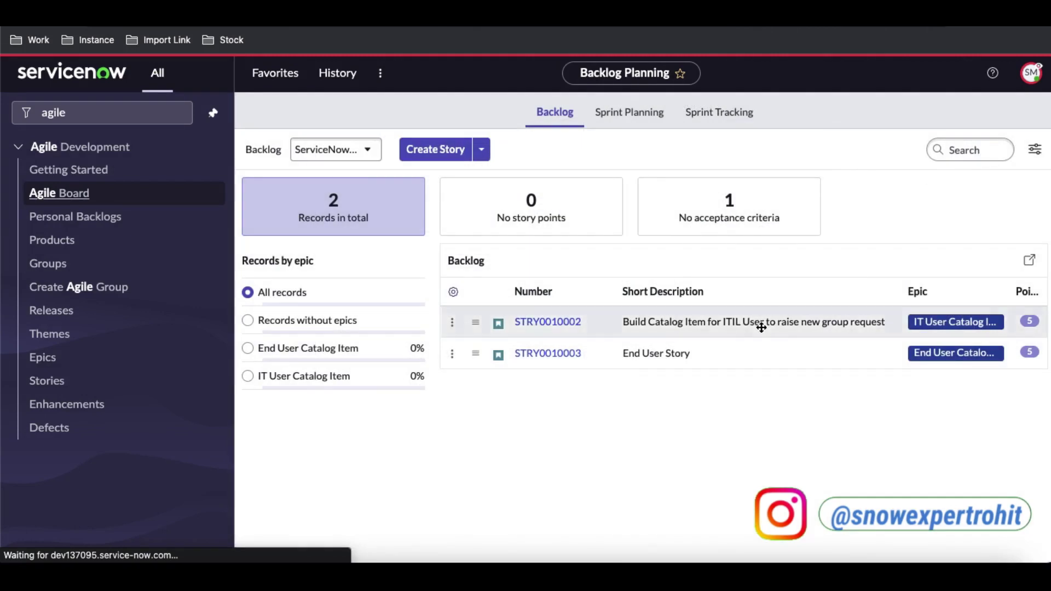
- Reassign story STRY0010003 to Agile Developers 1 from its actions menu, then go to Sprint Planning
left_click(480, 353)
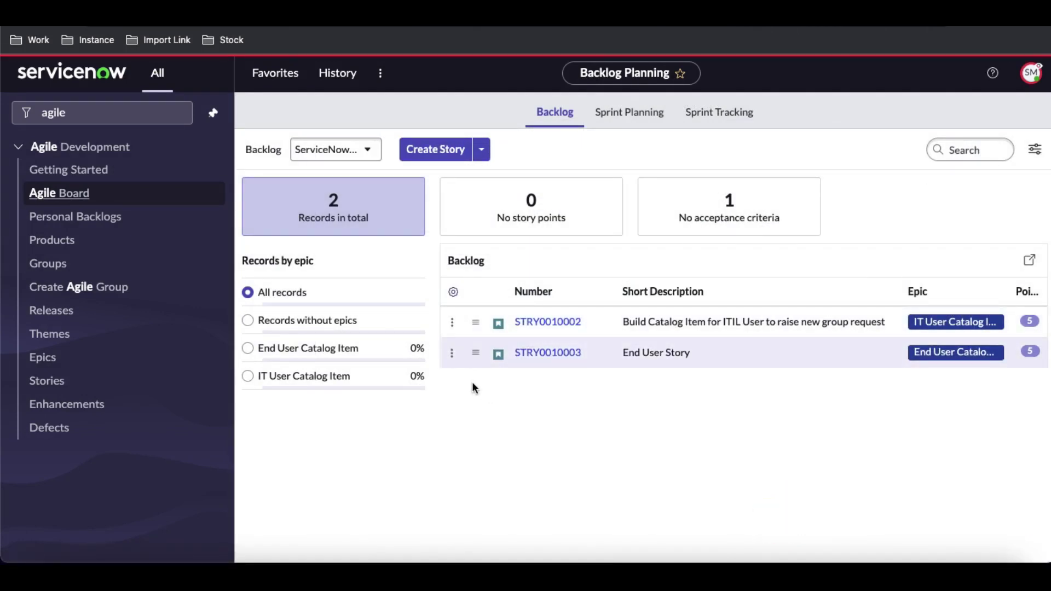
left_click(452, 358)
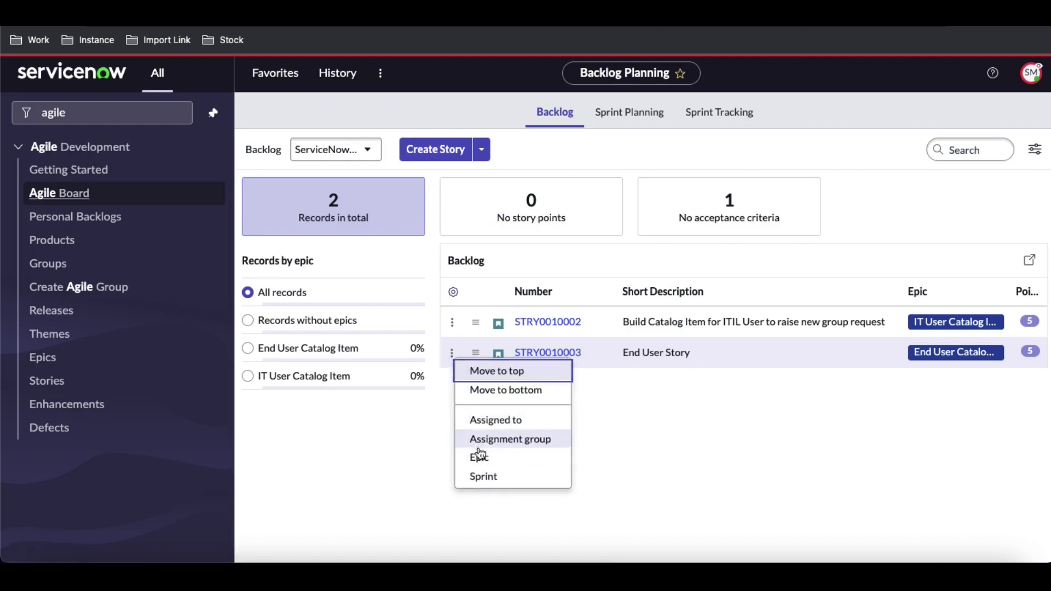
left_click(483, 438)
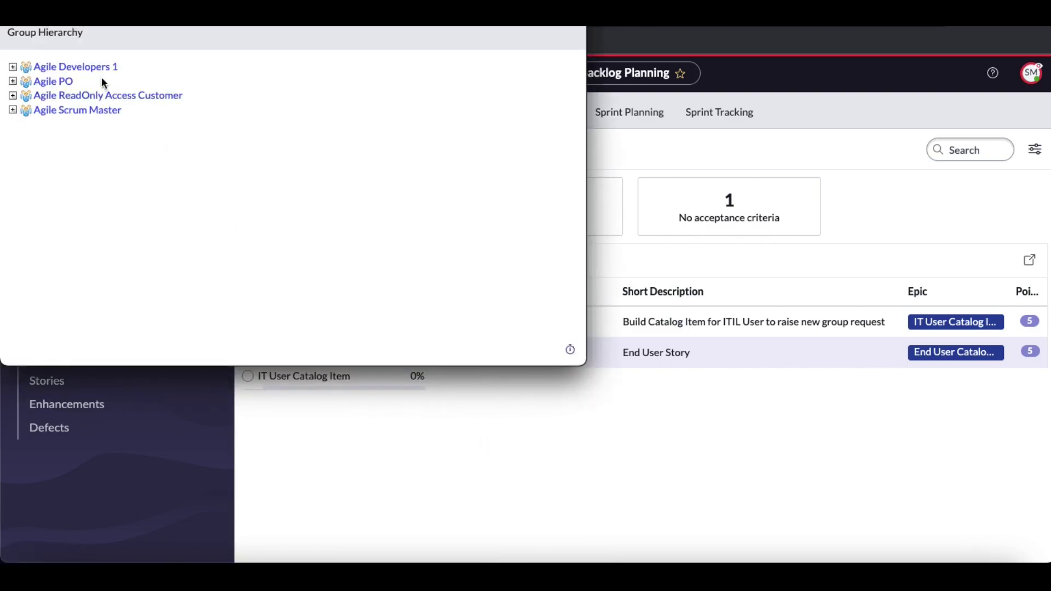
left_click(92, 68)
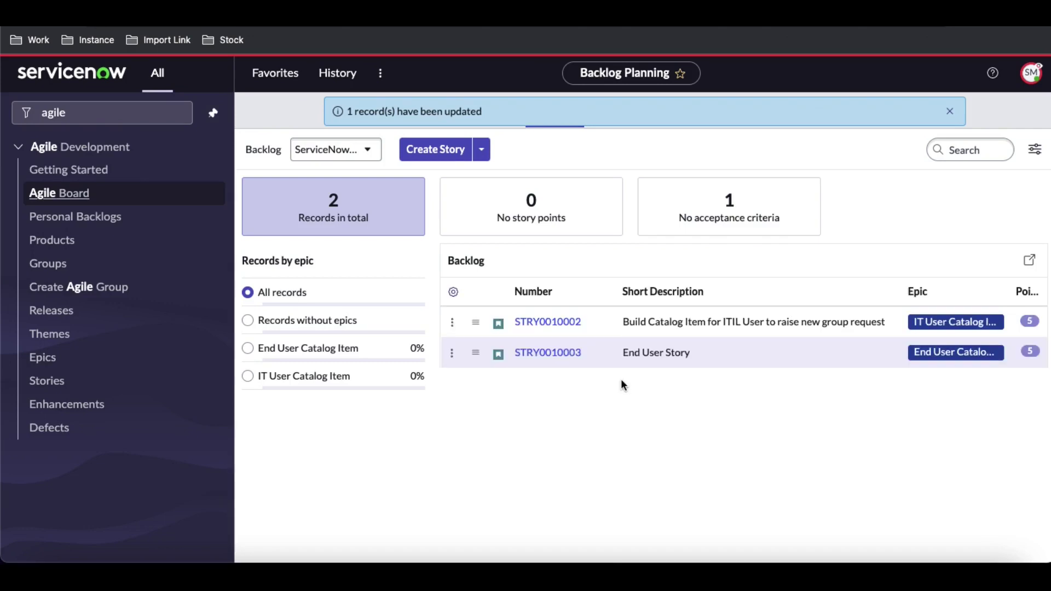
left_click(626, 114)
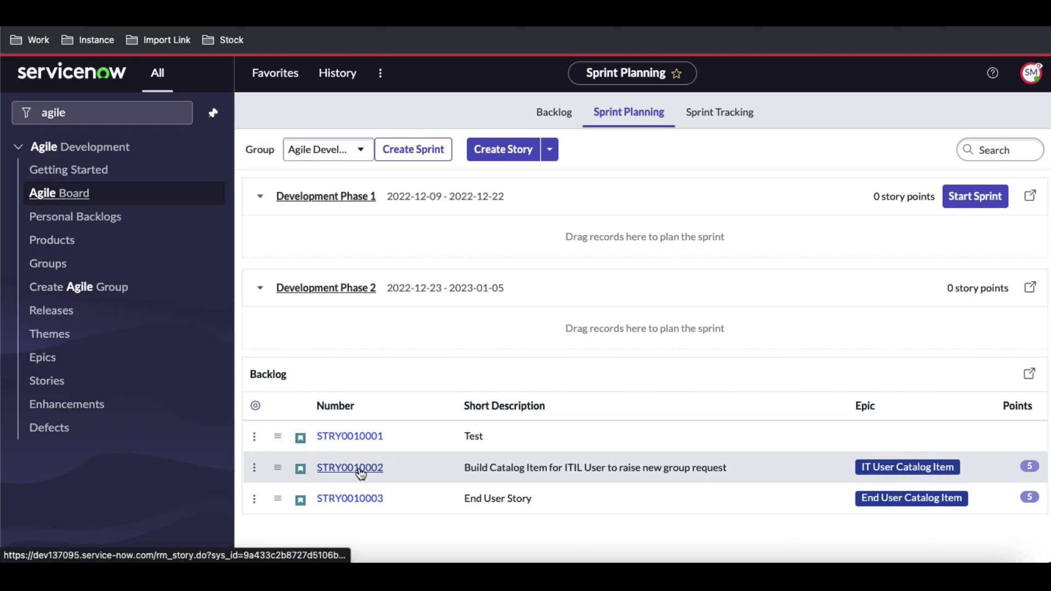
- Drag STRY0010003 and STRY0010002 into Development Phase 1 and STRY0010001 into Development Phase 2
left_click_drag(279, 498, 359, 244)
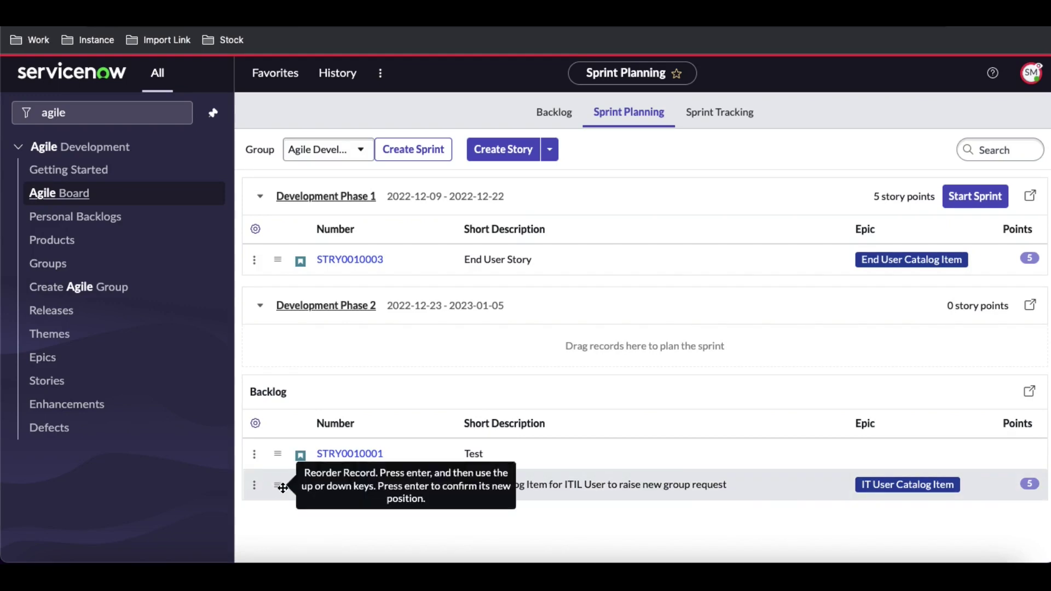
left_click_drag(282, 487, 286, 286)
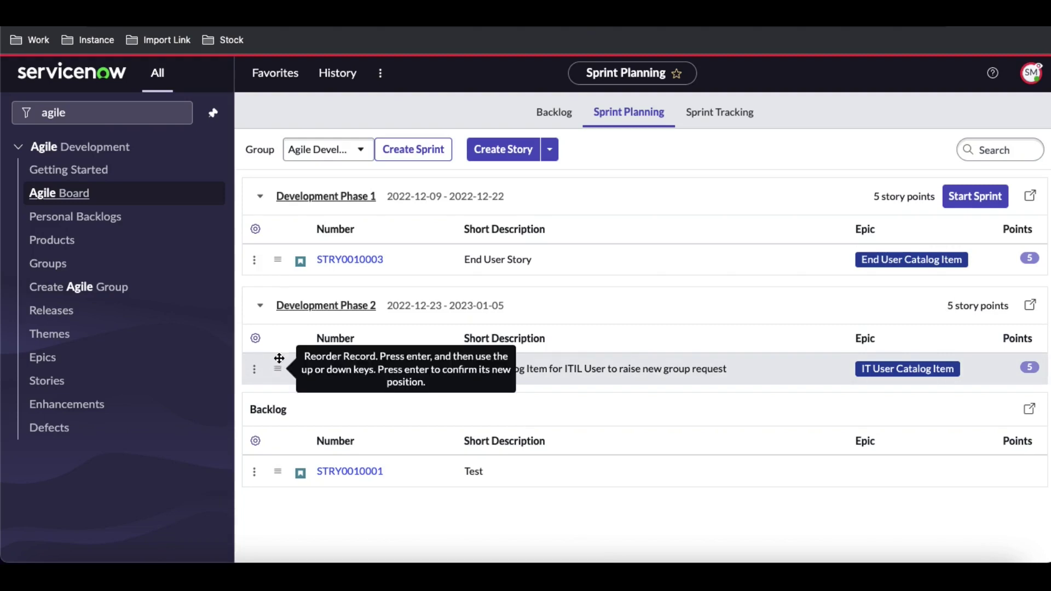
left_click_drag(279, 358, 300, 287)
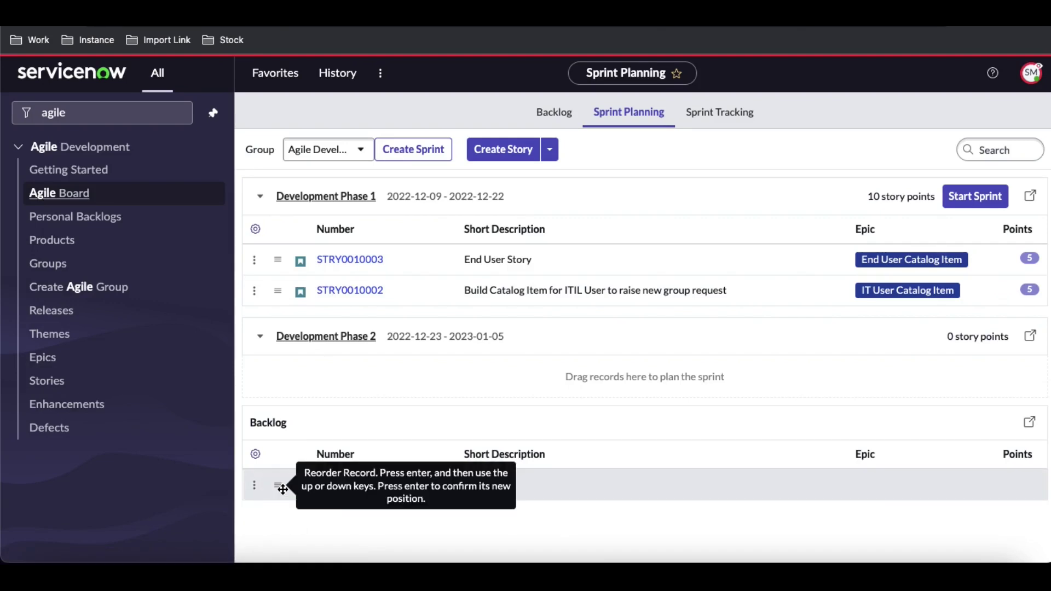
left_click_drag(282, 489, 291, 388)
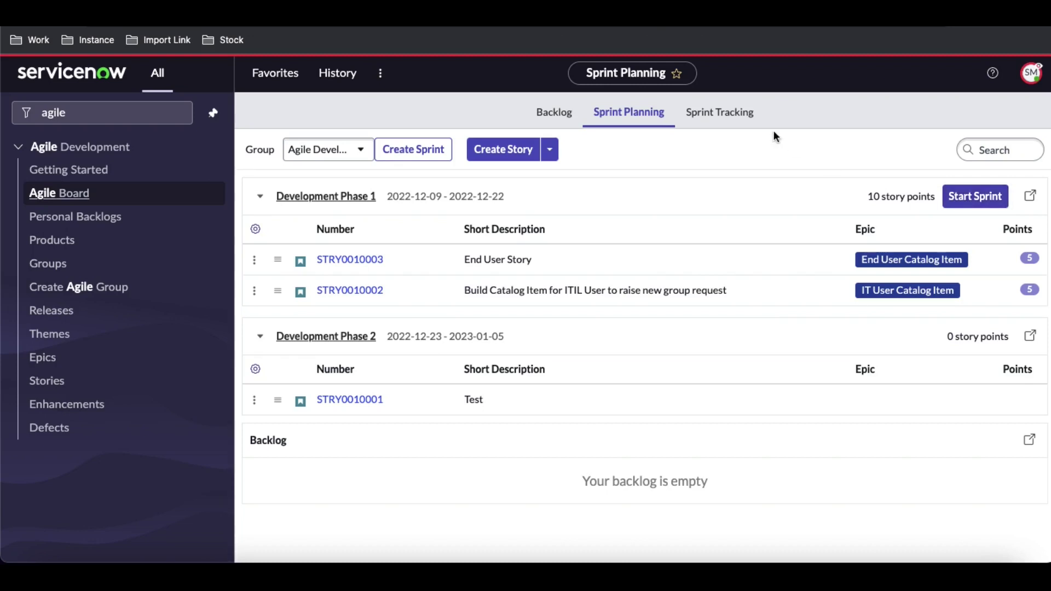
- Start the Development Phase 1 sprint and view its stories on the Sprint Tracking board
left_click(743, 113)
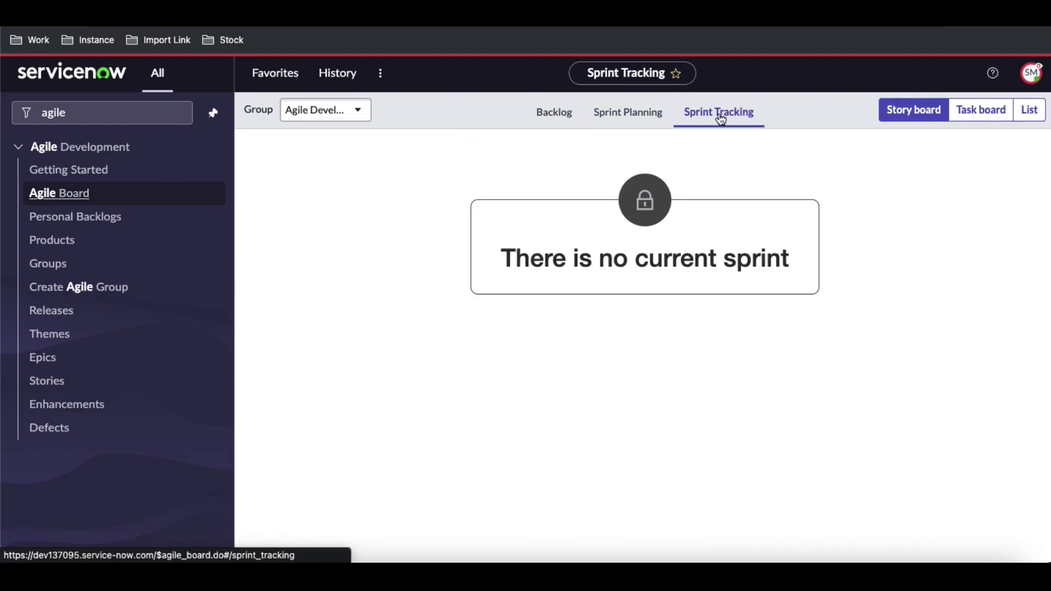
left_click(654, 122)
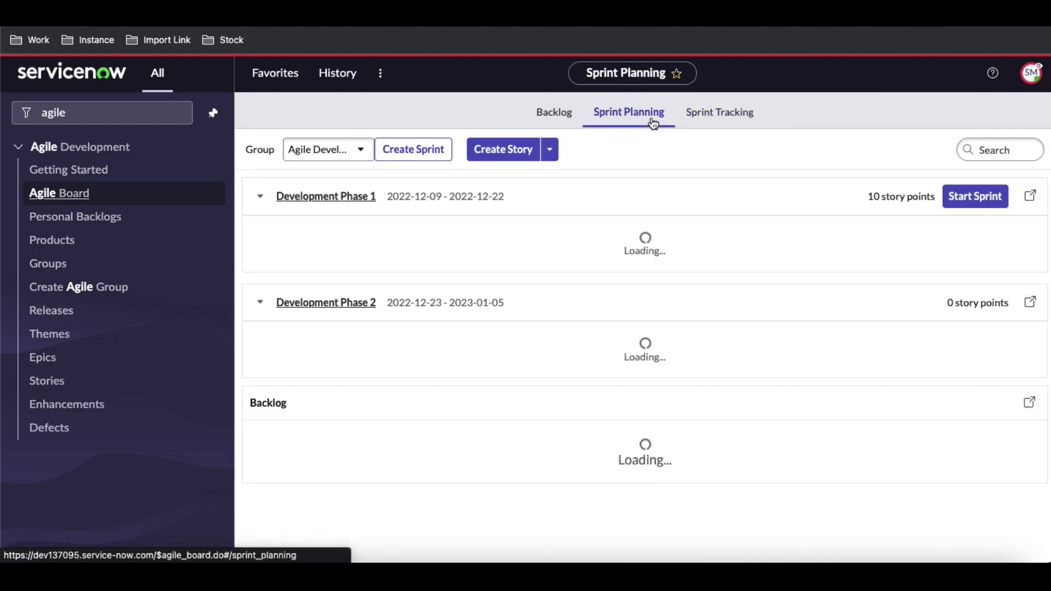
left_click(969, 209)
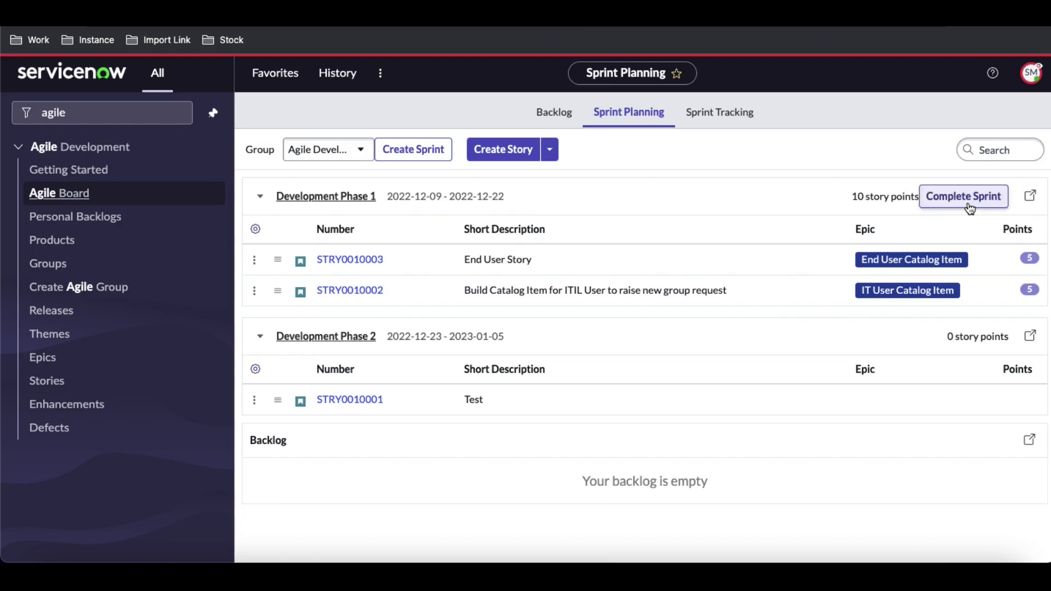
left_click(737, 122)
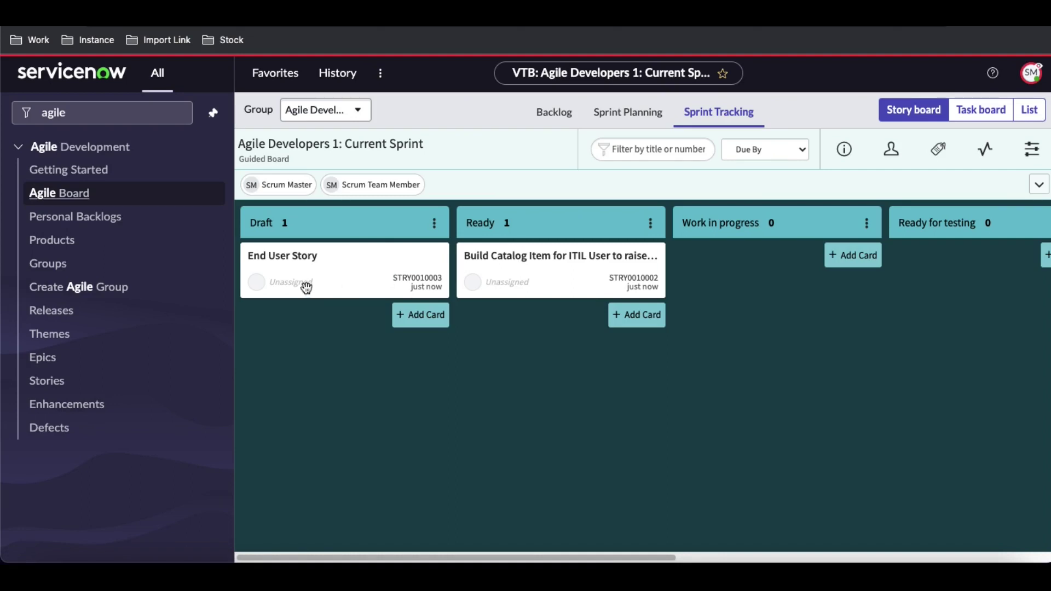
- Drag End User Story to Ready and copy its description into the Acceptance criteria field
left_click_drag(296, 281, 481, 310)
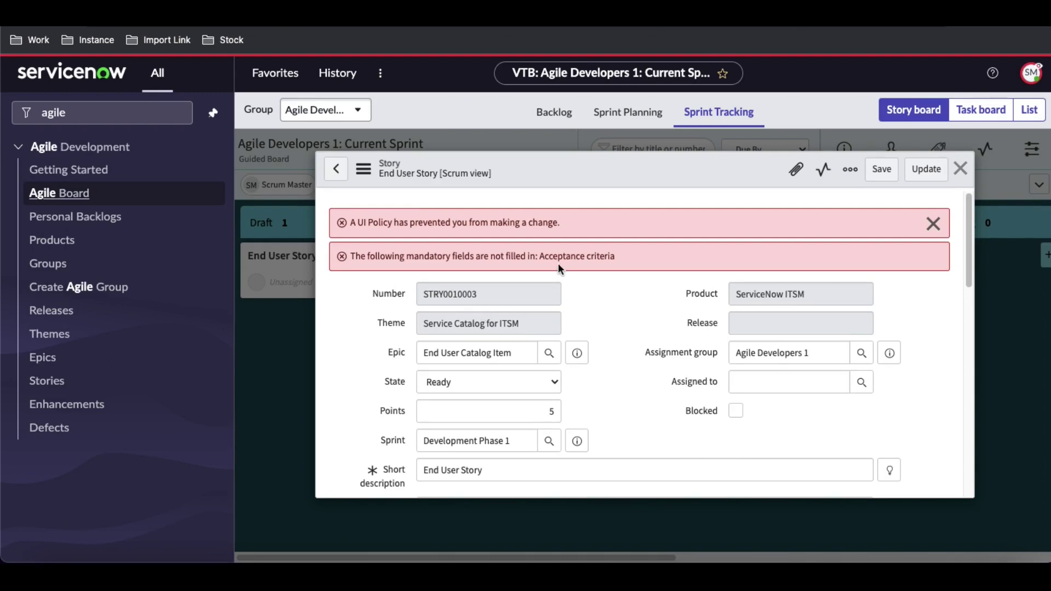
scroll(584, 279, "down", 2)
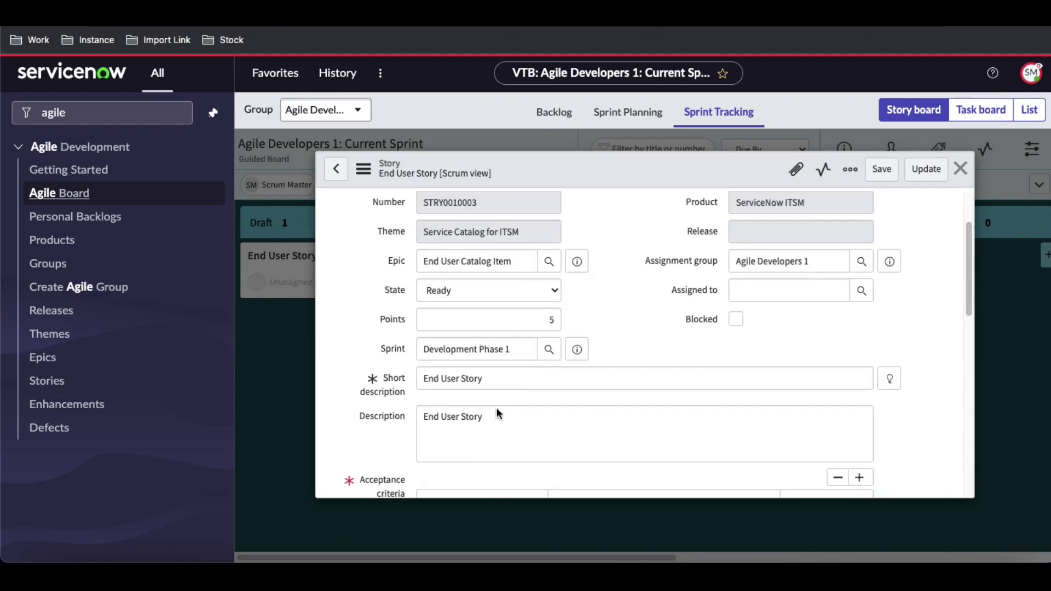
triple_click(485, 419)
key("ctrl+c")
scroll(477, 449, "down", 2)
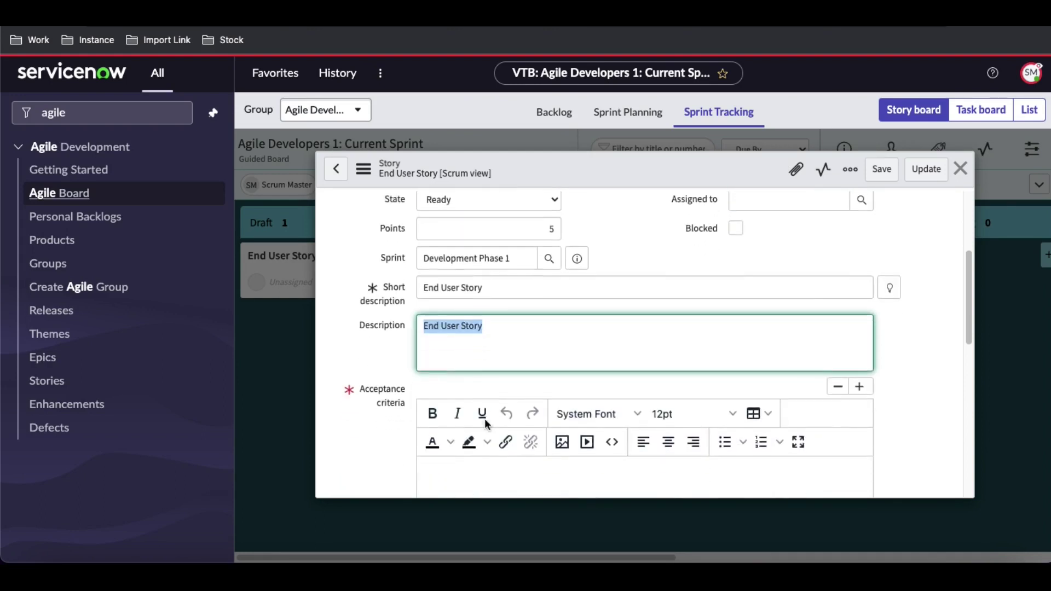
left_click(462, 479)
key("ctrl+v")
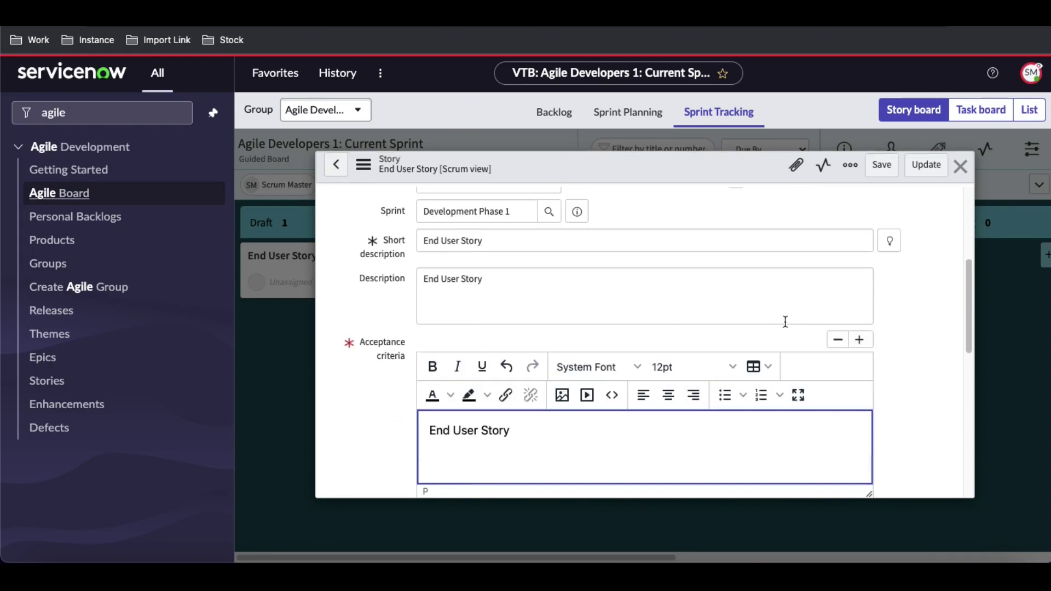
left_click(900, 340)
- Assign the story to Scrum Team Member, save it and close the form
scroll(900, 340, "up", 4)
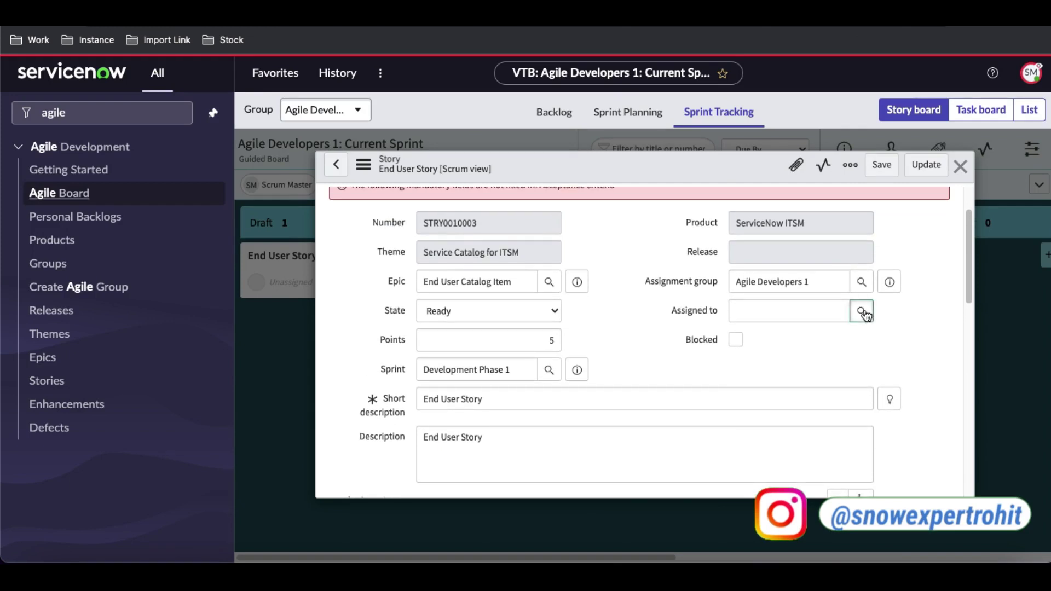
left_click(861, 312)
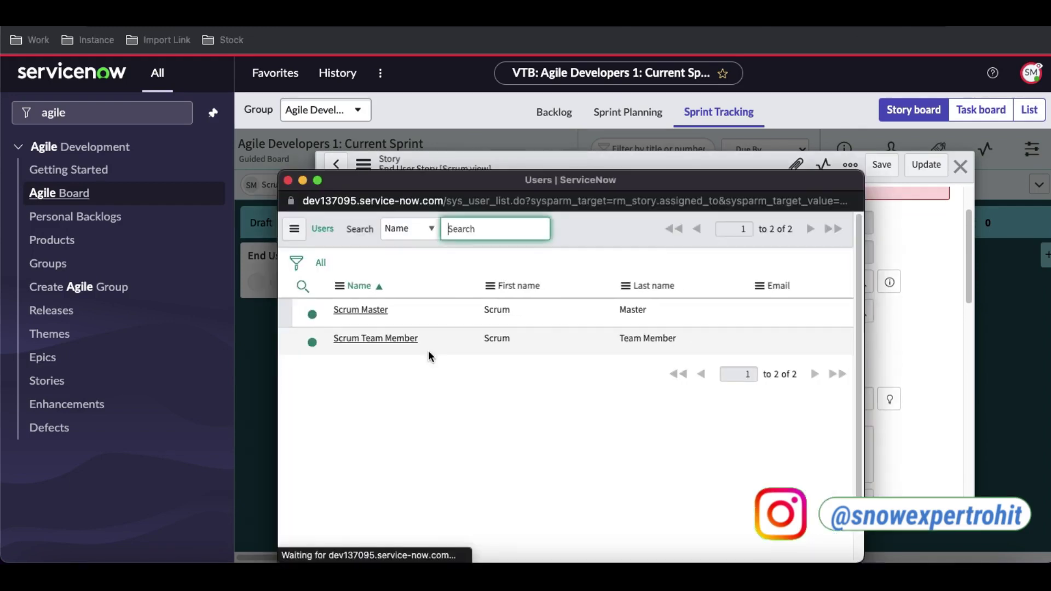
left_click(392, 340)
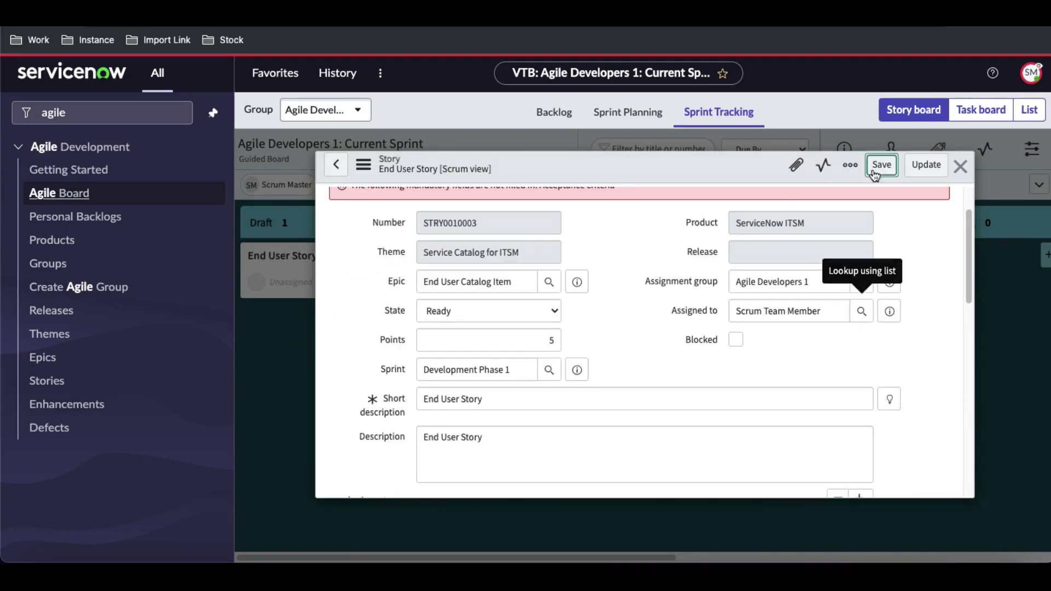
left_click(874, 173)
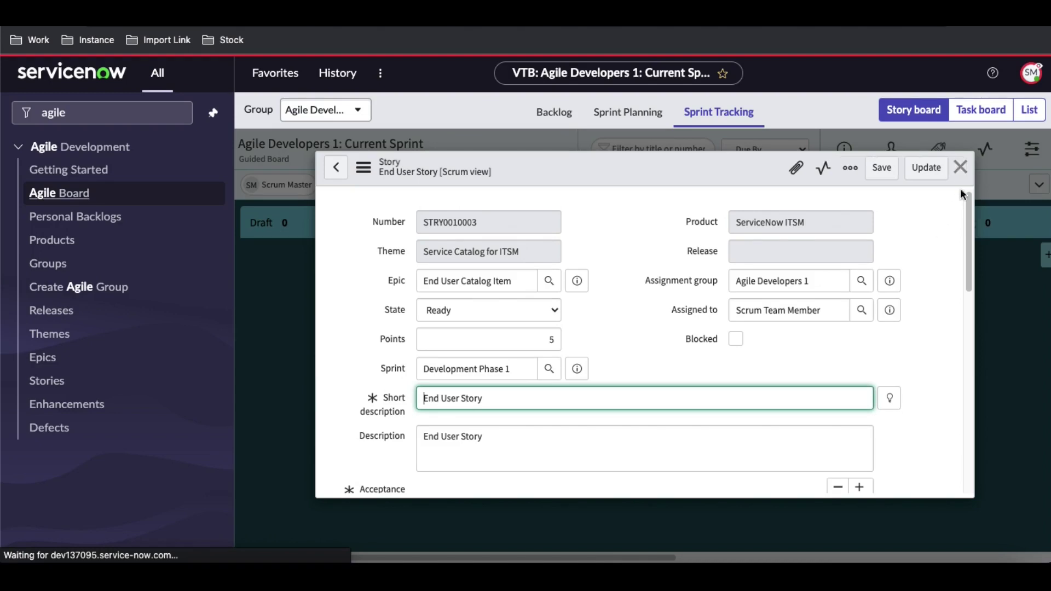
left_click(961, 167)
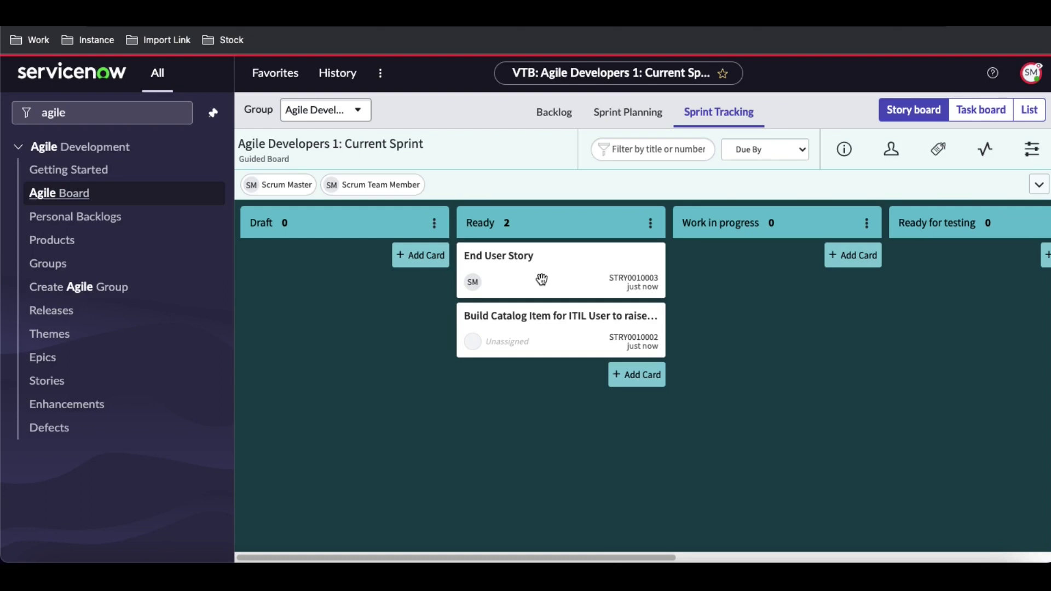
- Move End User Story into Work in progress, then review Development Phase 1's 10 points in Sprint Planning
left_click_drag(542, 280, 723, 275)
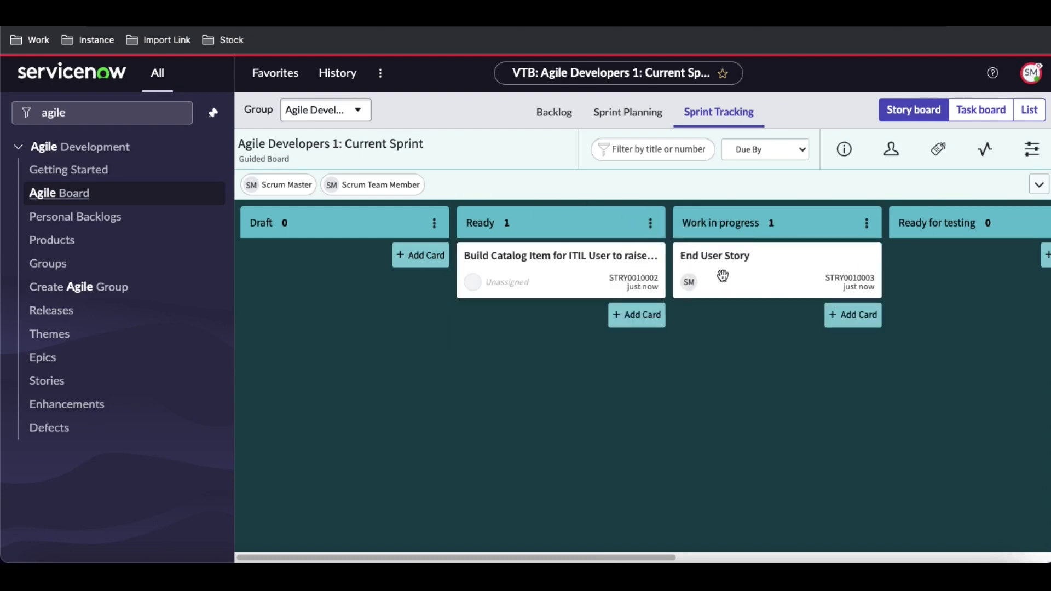
scroll(722, 275, "right", 10)
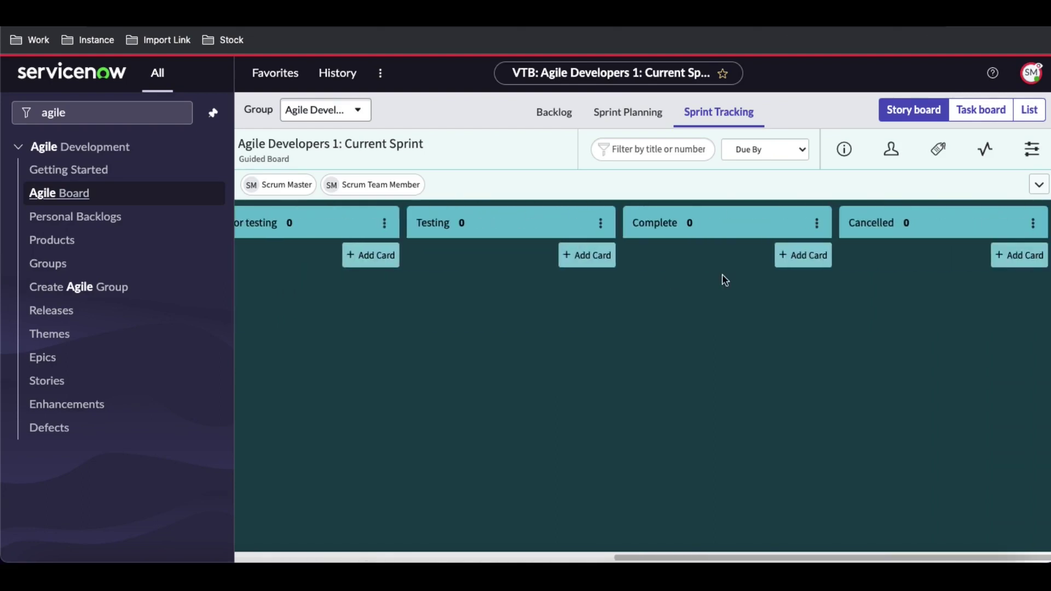
scroll(723, 277, "left", 10)
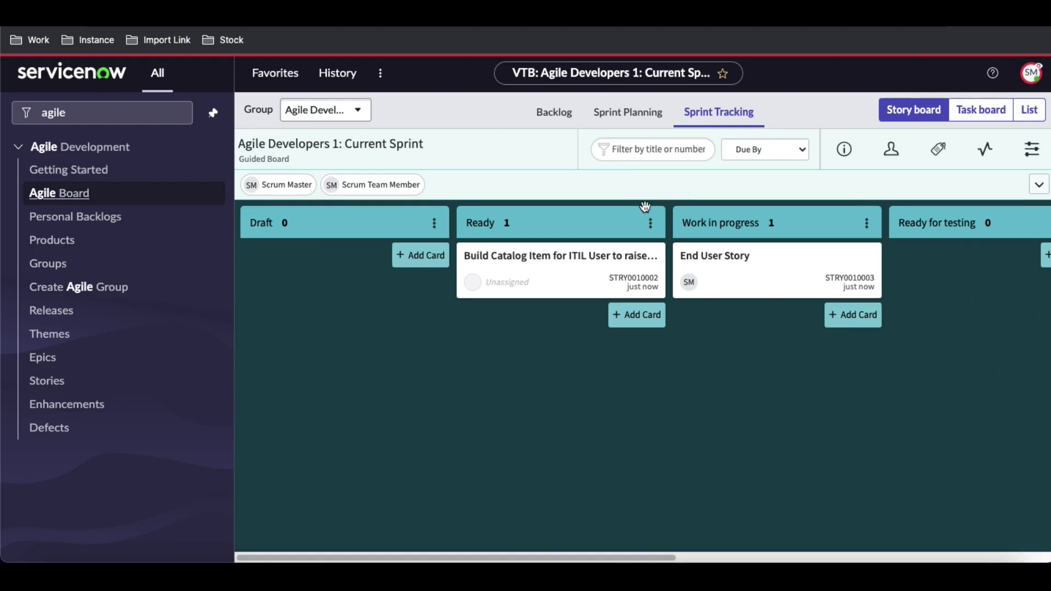
left_click(629, 114)
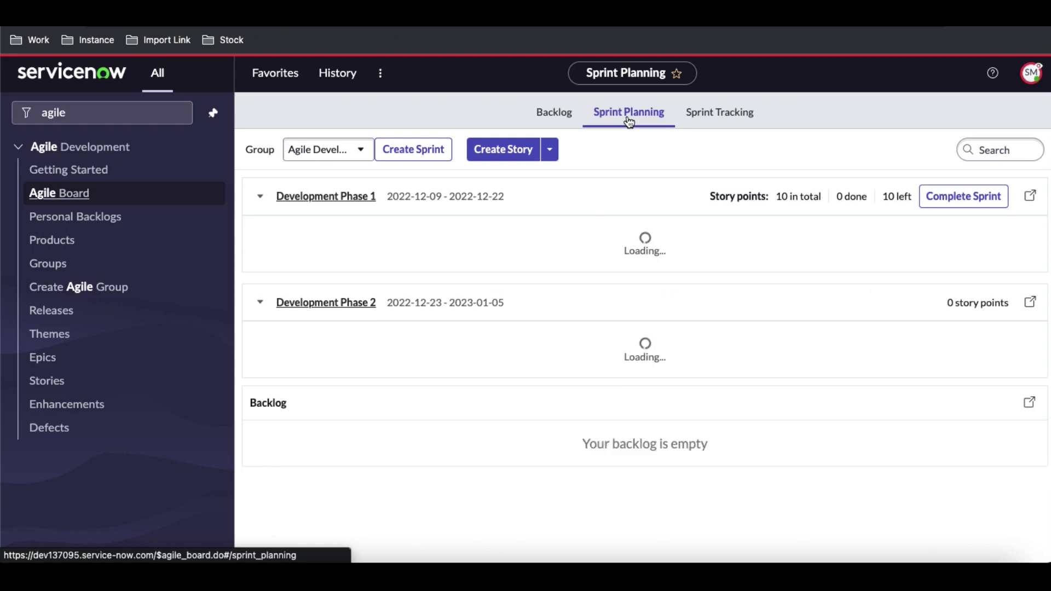